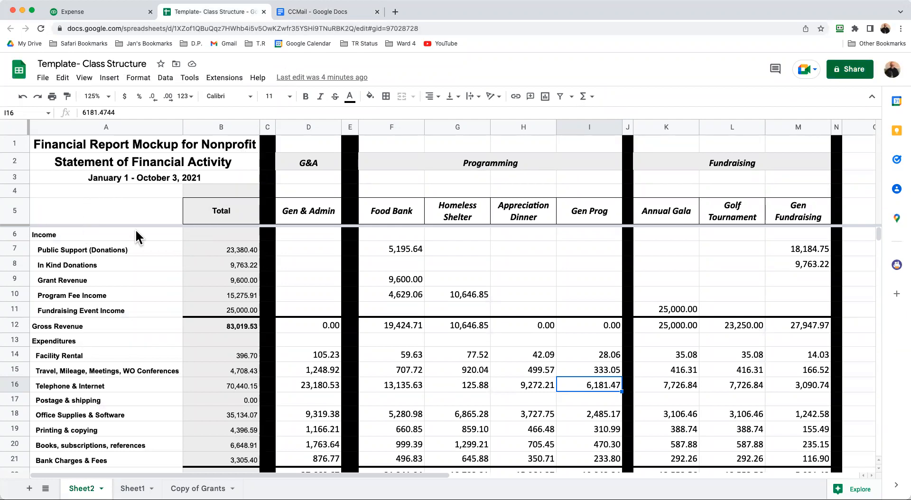
Examine the Statement of Financial Activity's title, Total column, income and expenditure lines, and the G&A, Programming and Fundraising categories
click(125, 164)
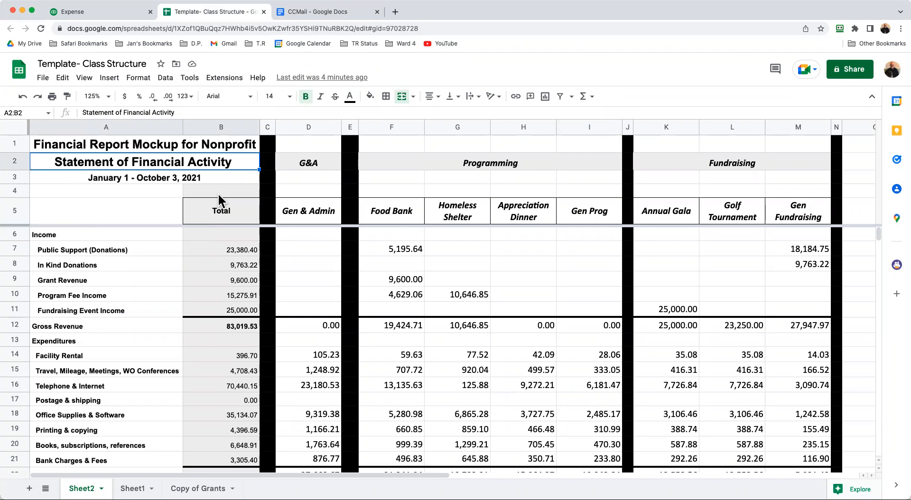
drag(231, 212, 218, 378)
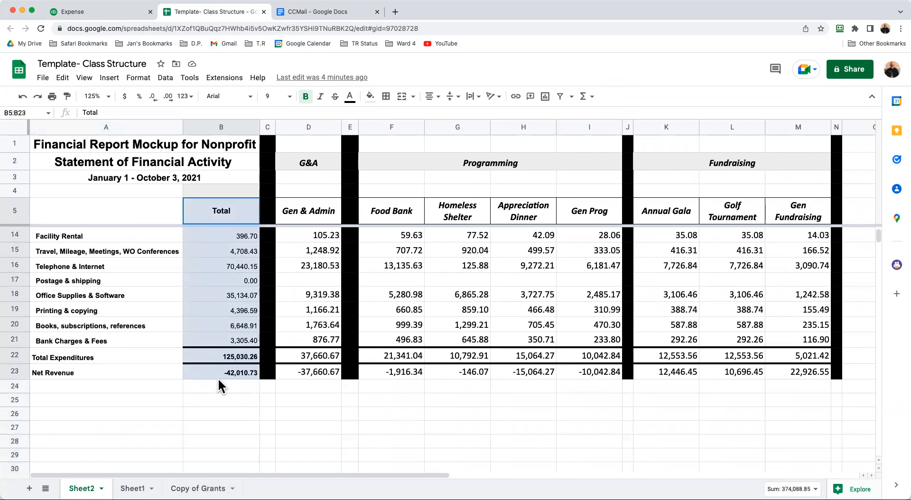
scroll(241, 325, up, 3)
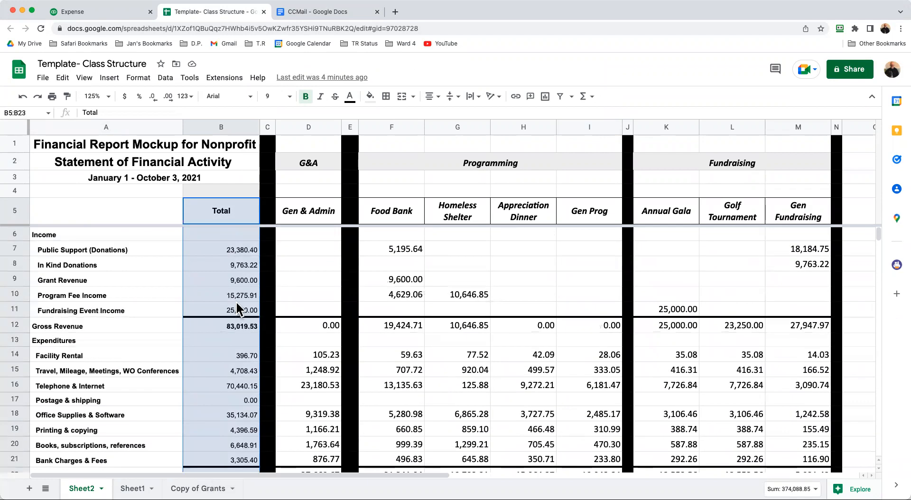
drag(64, 250, 69, 297)
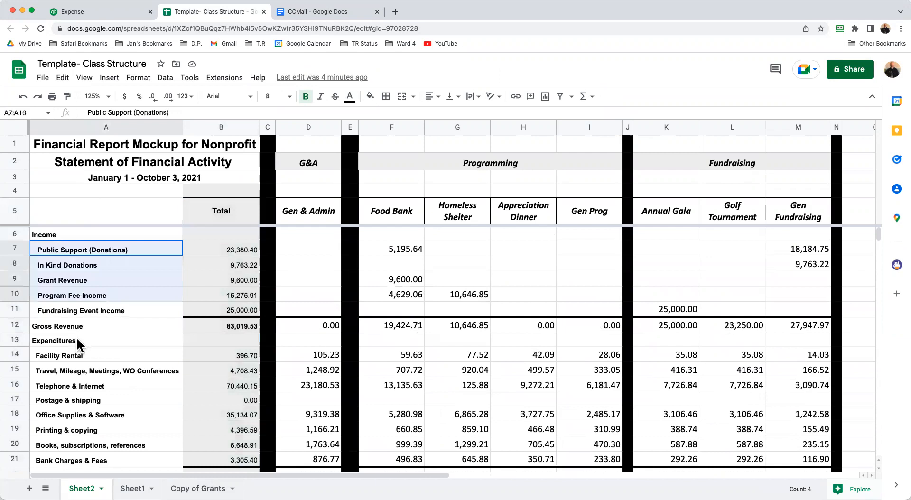
drag(75, 354, 81, 436)
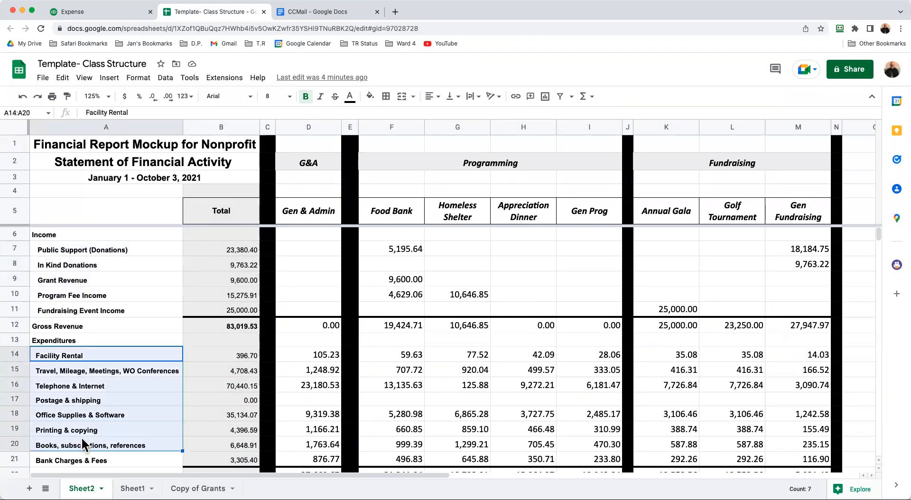
click(146, 354)
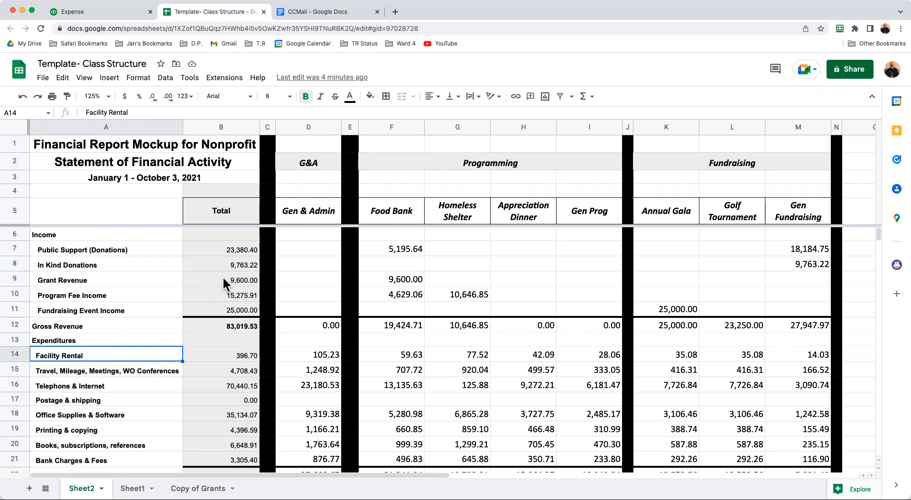
click(320, 163)
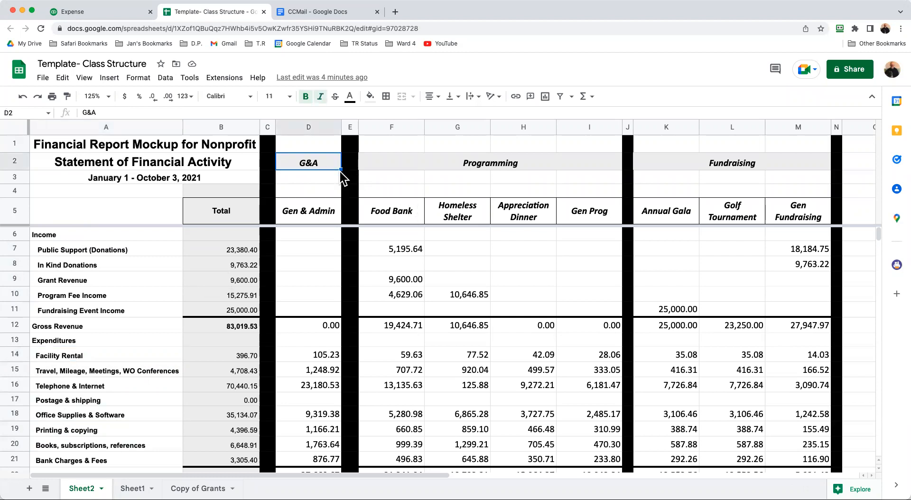
click(517, 164)
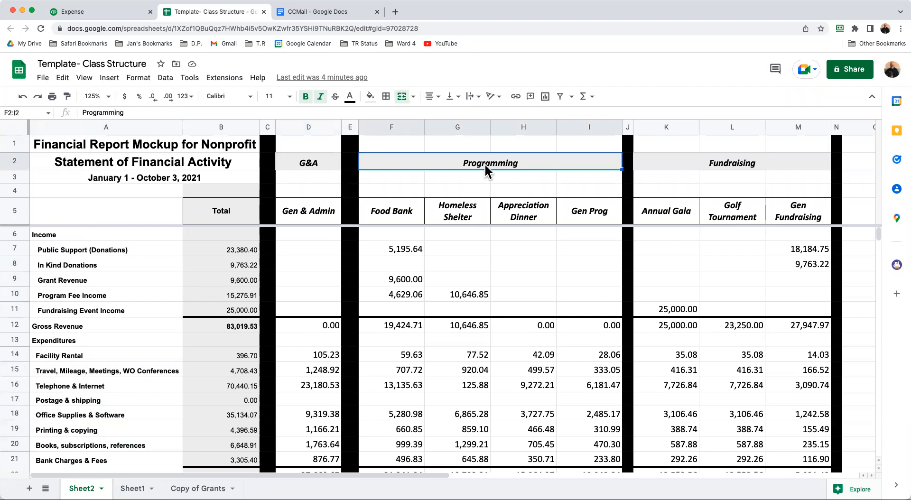
click(747, 164)
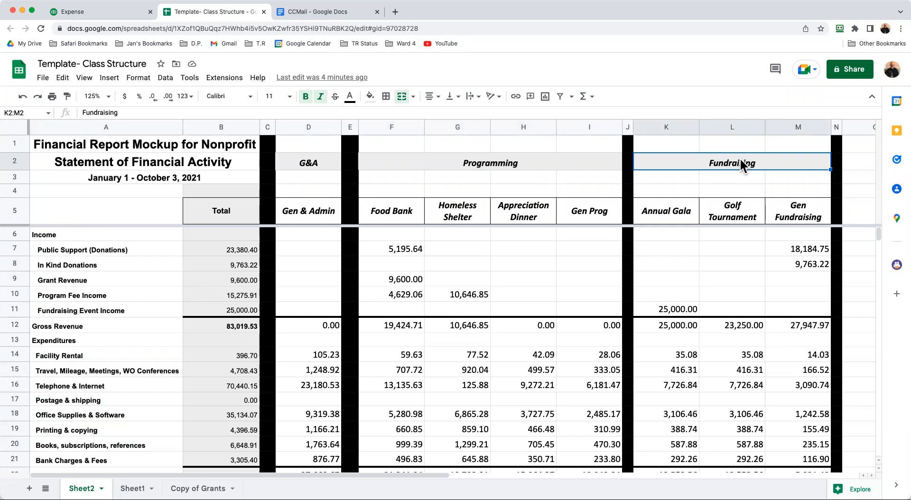
drag(324, 164, 689, 163)
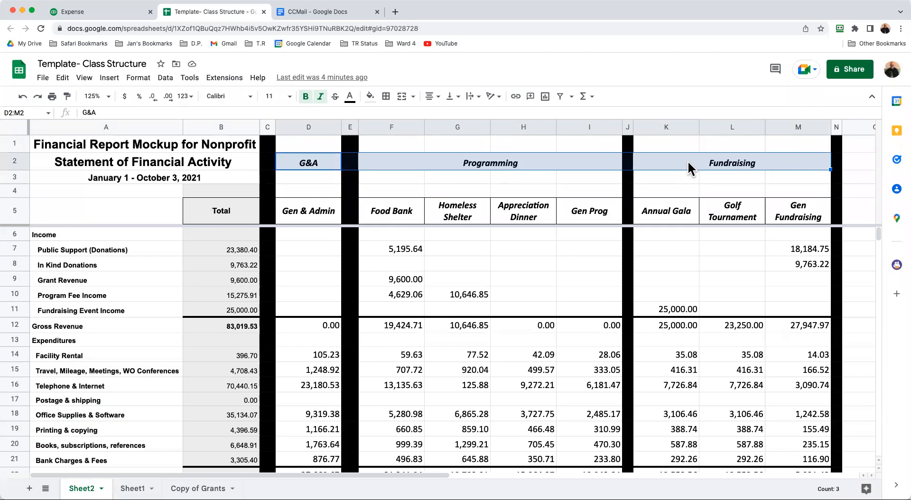
Review the individual class columns grouped under G&A, Programming and Fundraising, from Gen & Admin through Gen Fundraising
drag(312, 160, 324, 224)
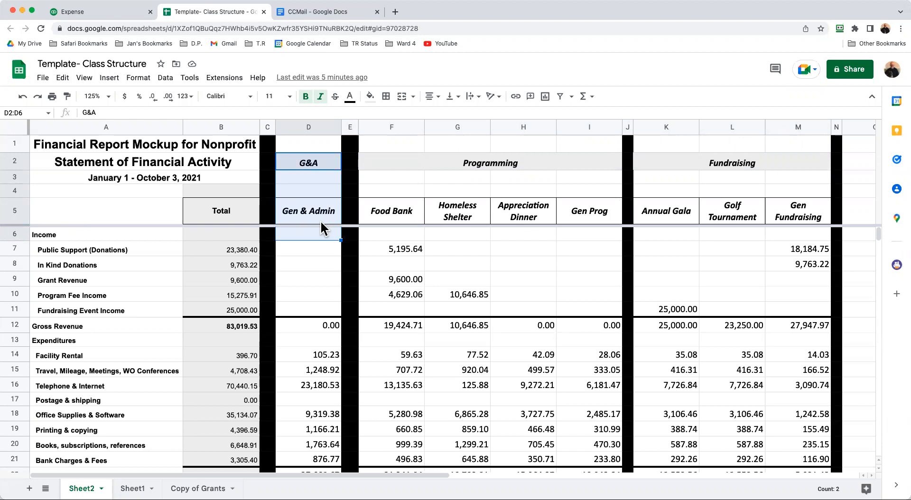
click(477, 161)
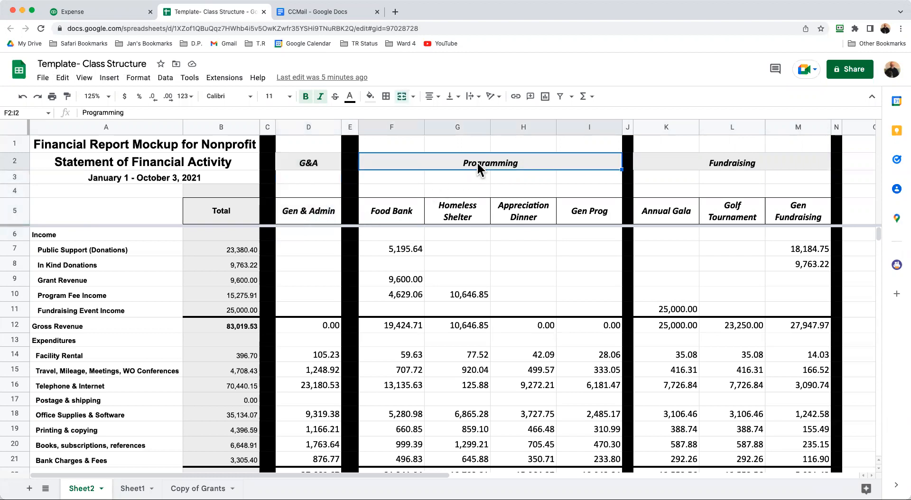
click(401, 212)
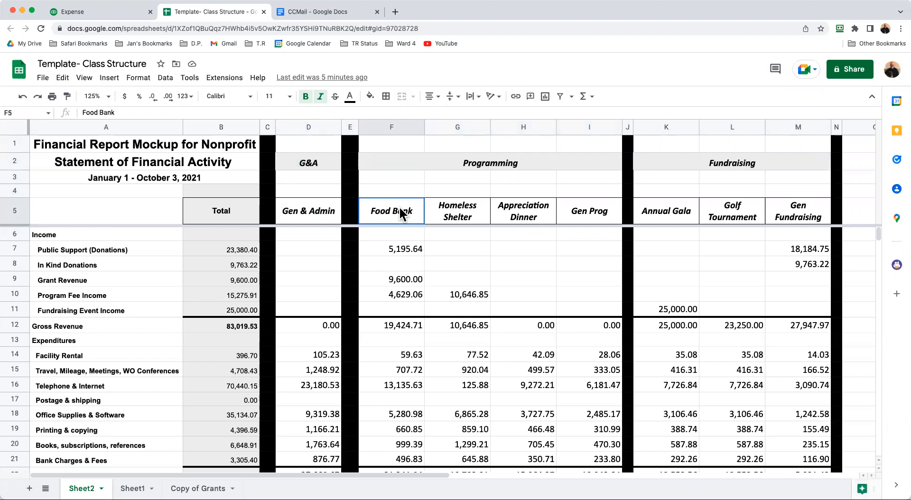
click(448, 213)
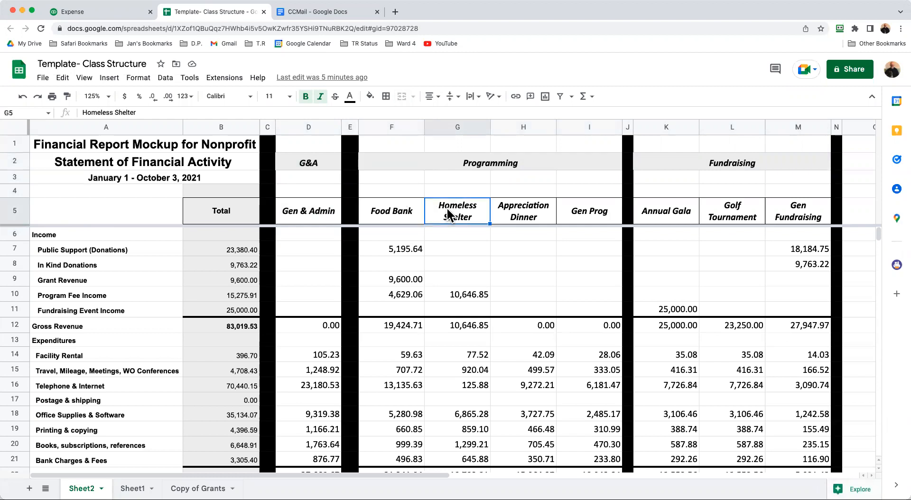
click(516, 214)
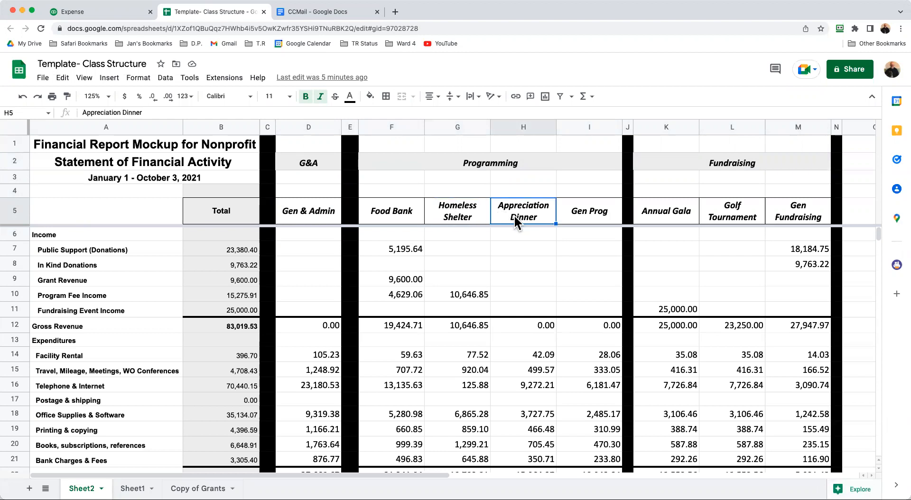
click(598, 215)
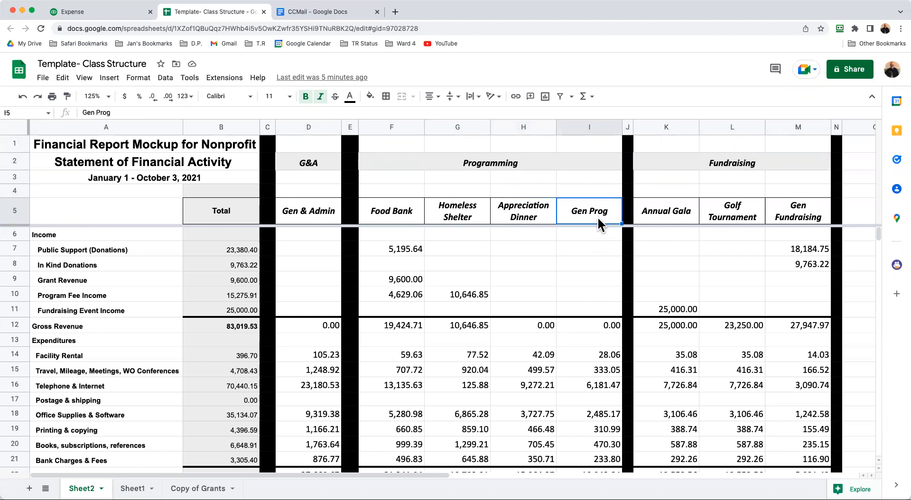
drag(381, 213, 513, 209)
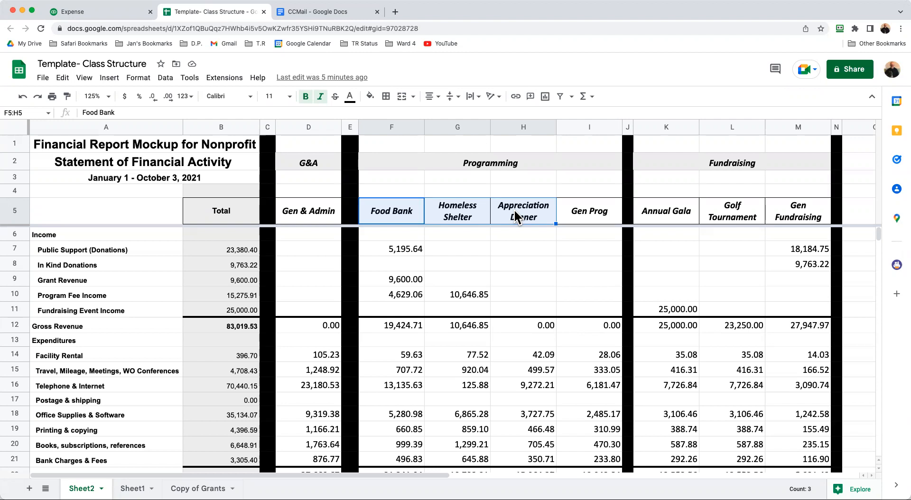
click(710, 162)
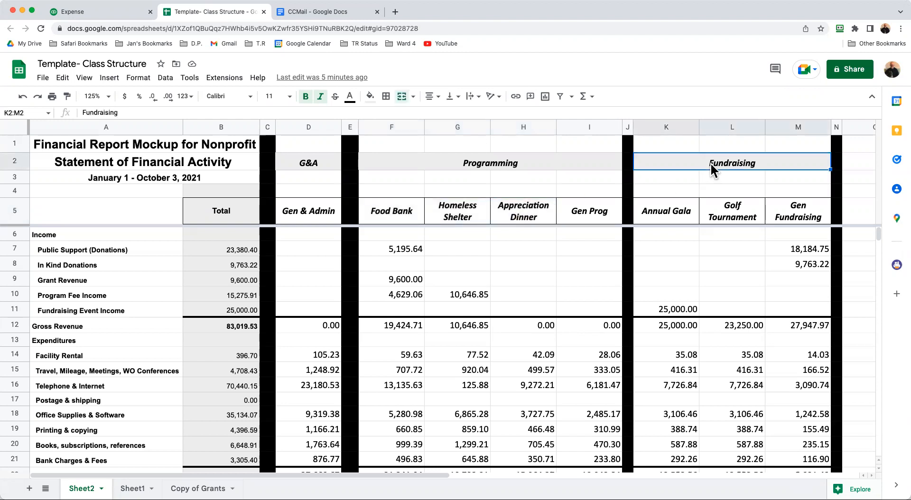
click(665, 207)
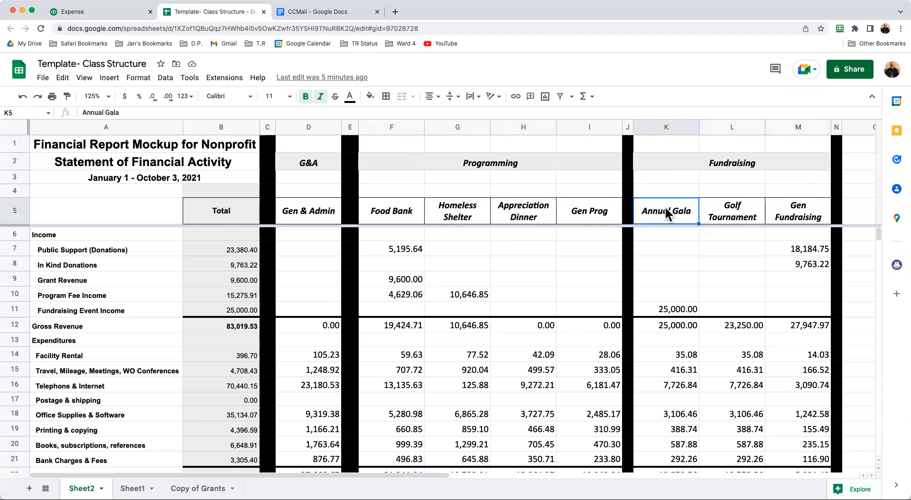
click(716, 208)
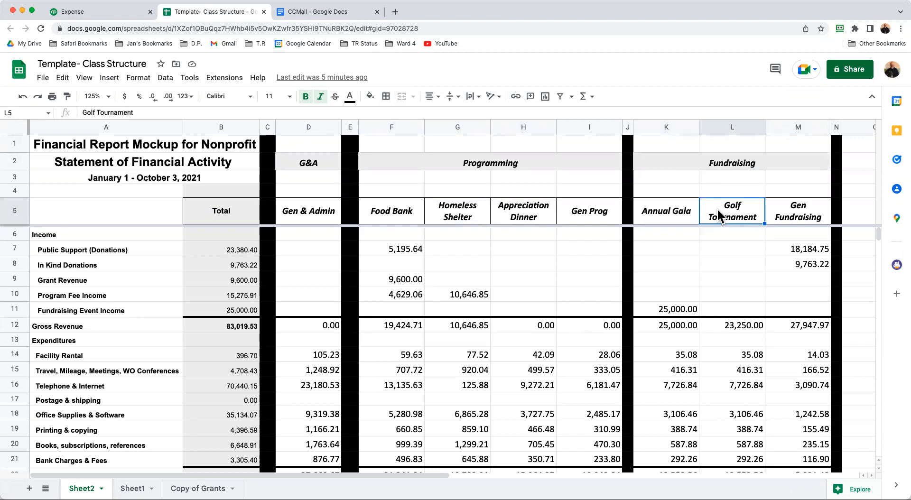
click(795, 211)
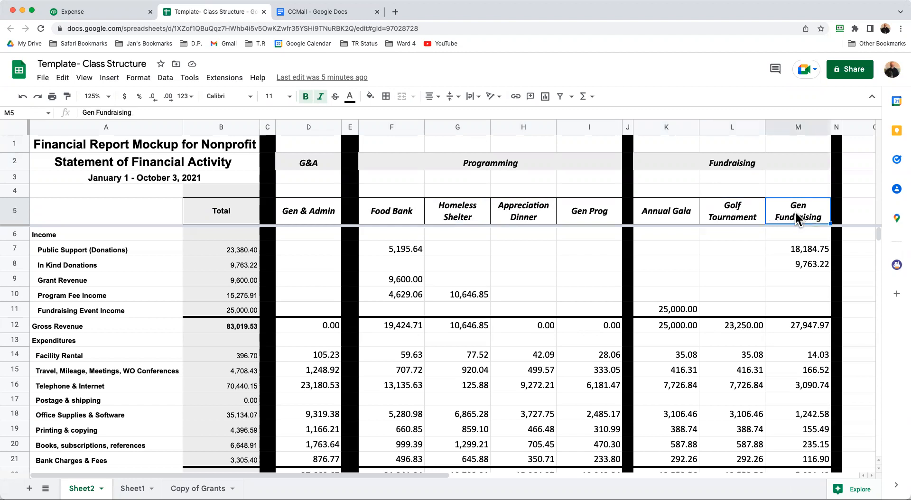
Replace the Golf Tournament's Gross Revenue formula in L12 with a copy of the Annual Gala's SUM formula from K12
click(738, 326)
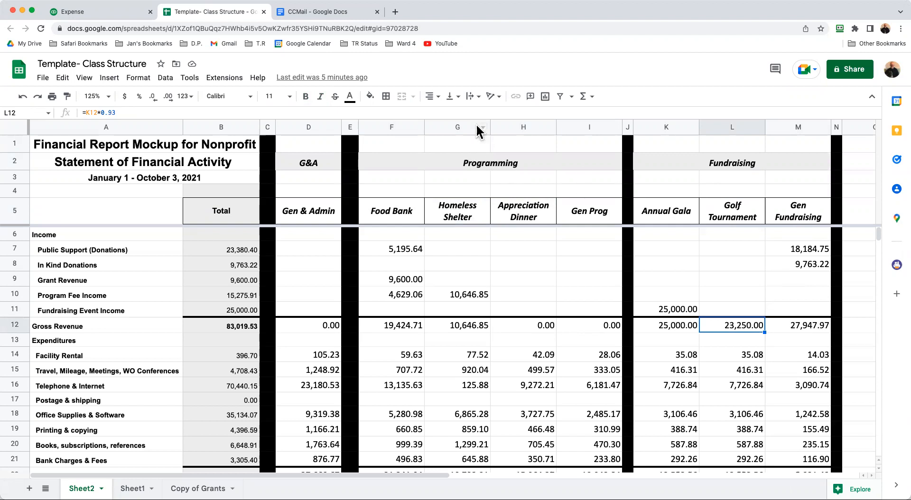
click(666, 328)
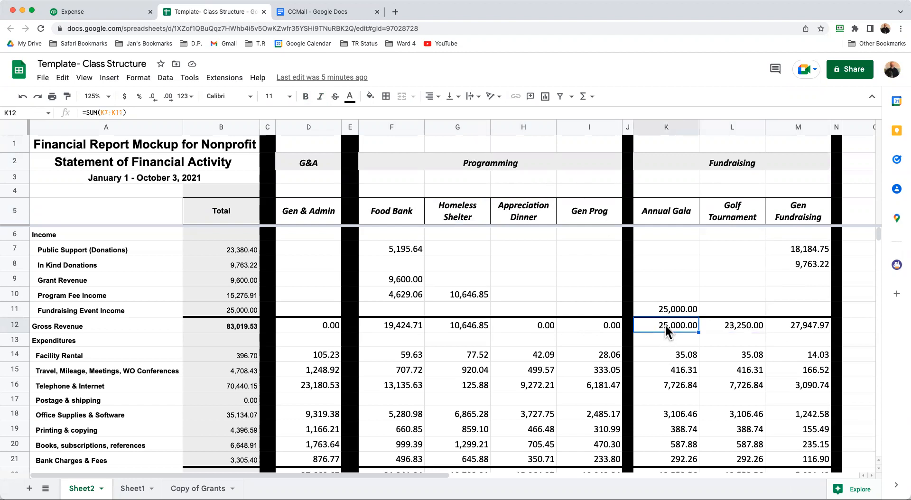
key(Right)
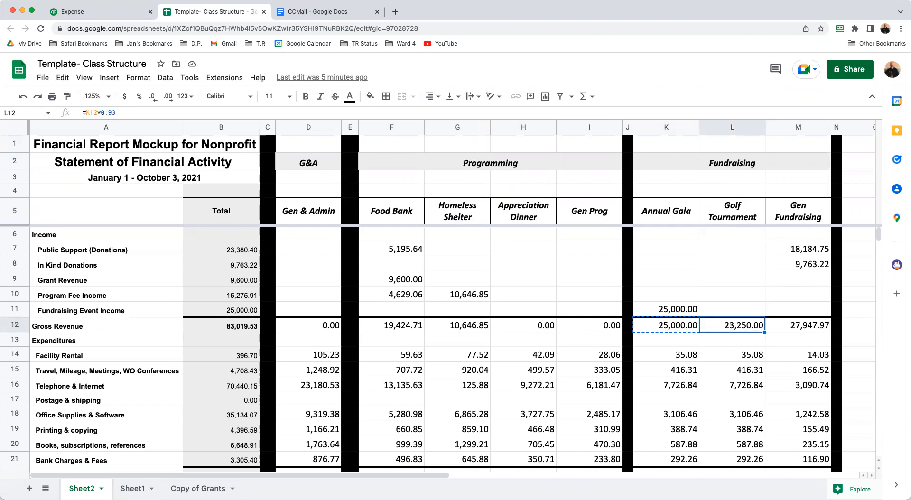
key(super+v)
Enter 23000 as the Golf Tournament's Fundraising Event Income in L11
click(708, 307)
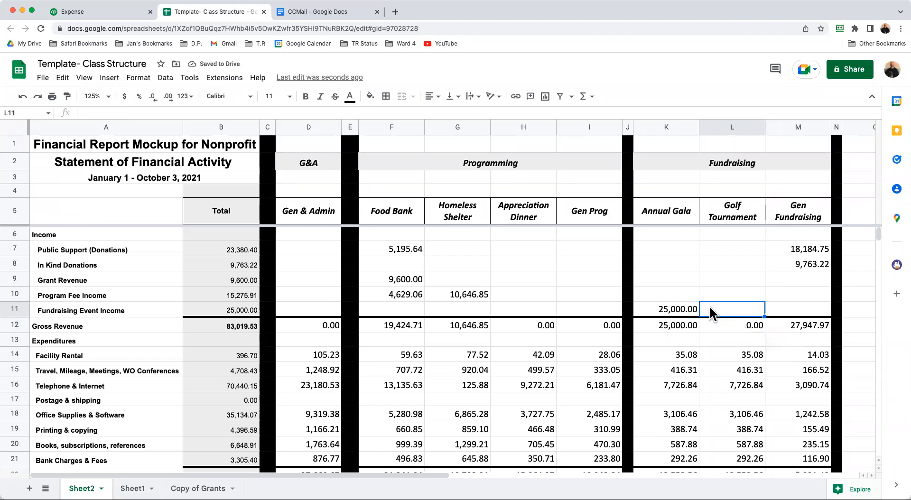
text(23000)
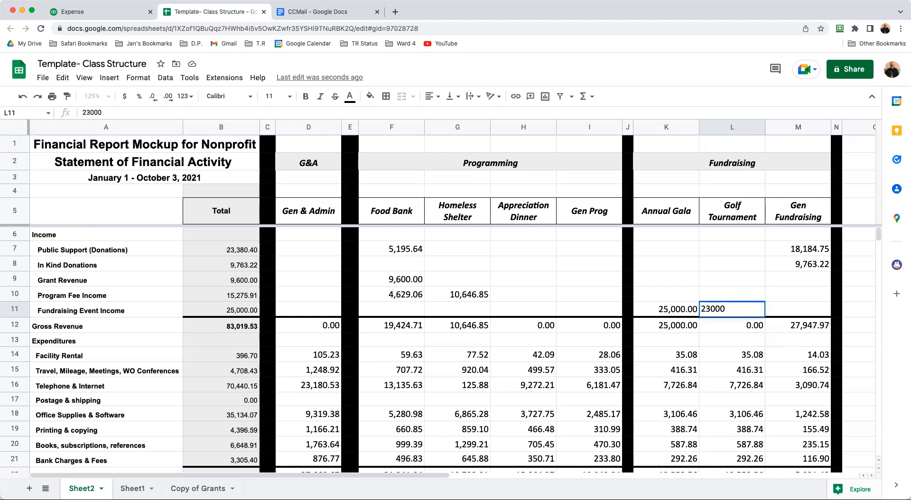
key(Return)
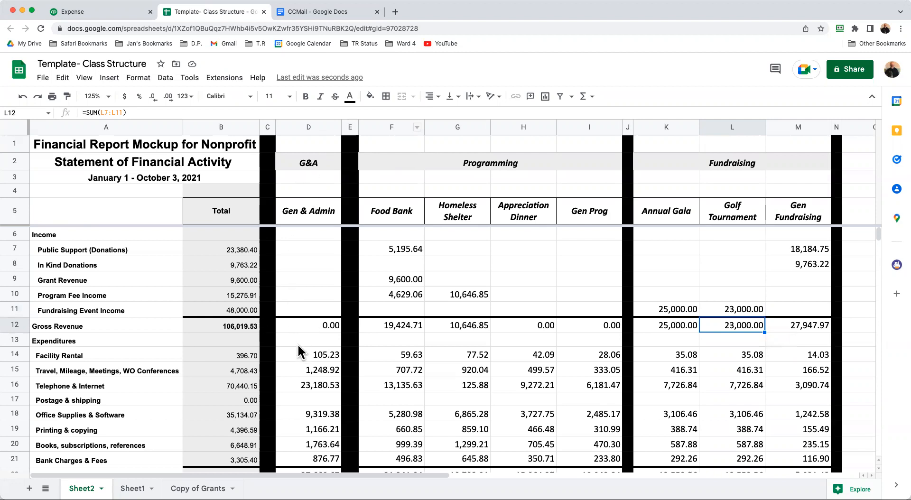
Examine the Total formulas for event income and travel, the travel expense split across classes, the class and category headings, and the Annual Gala income
click(232, 309)
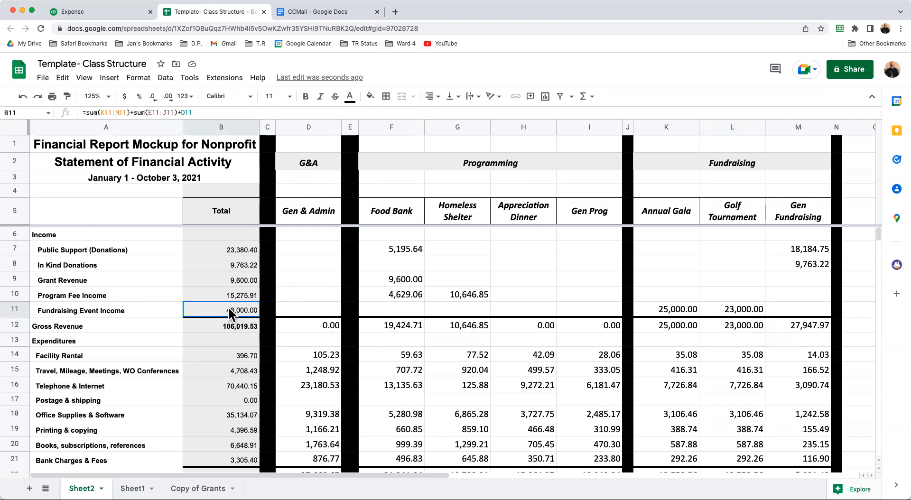
click(232, 374)
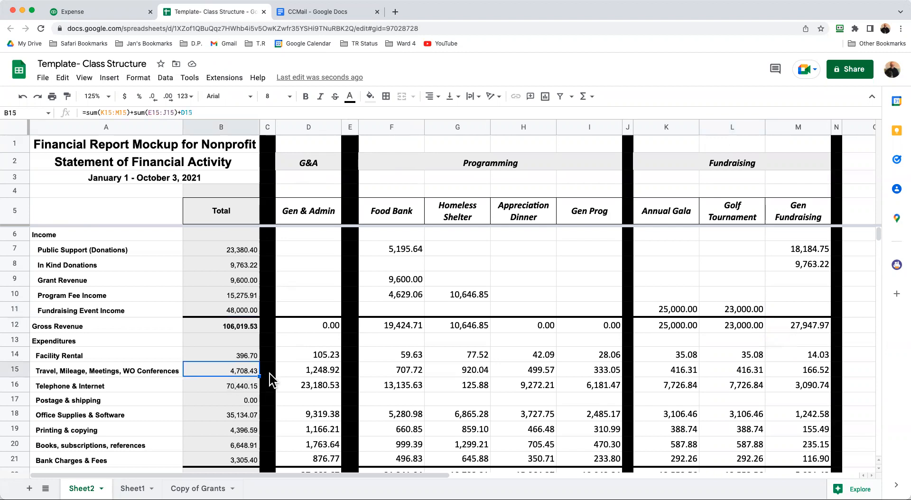
drag(309, 371, 783, 363)
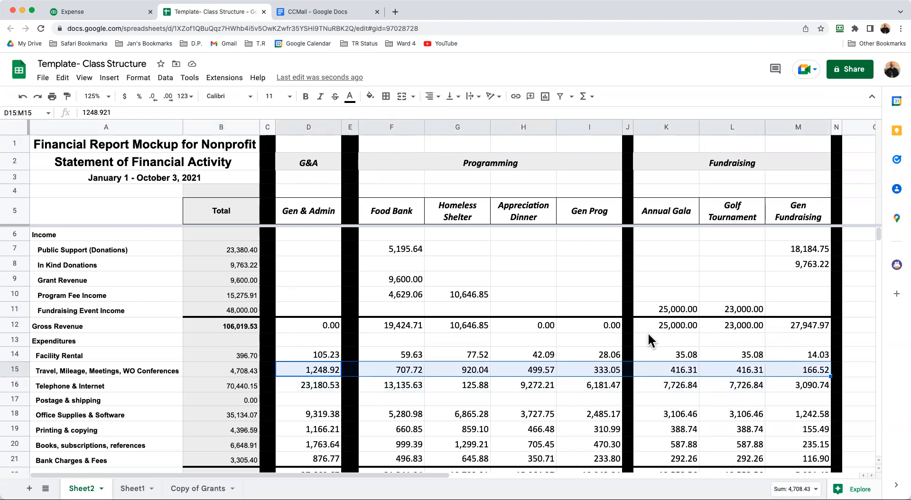
drag(299, 206, 788, 207)
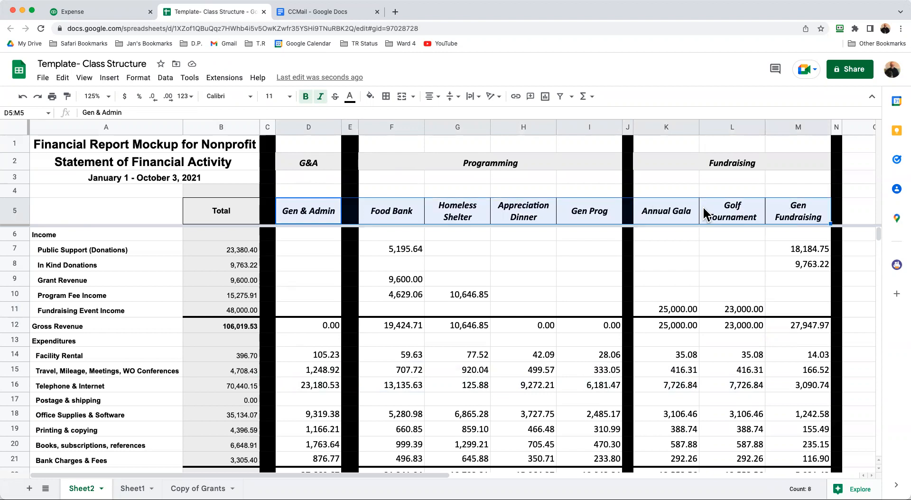
click(459, 156)
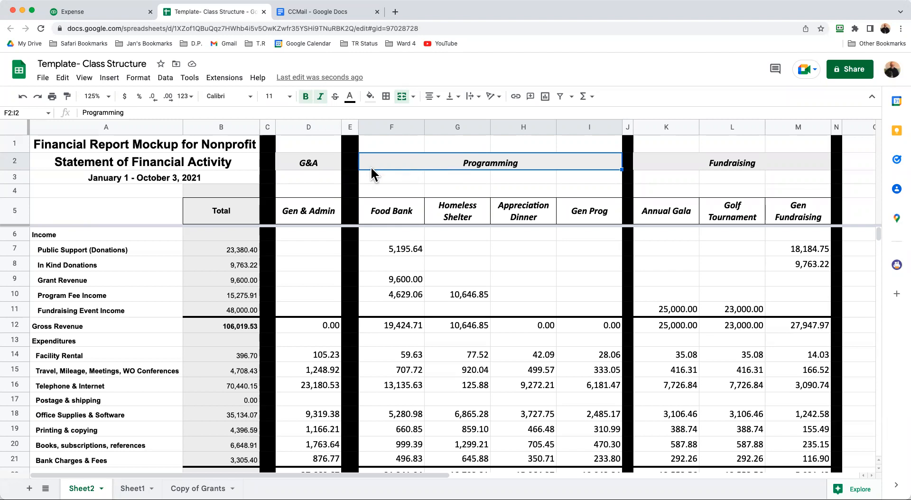
click(317, 161)
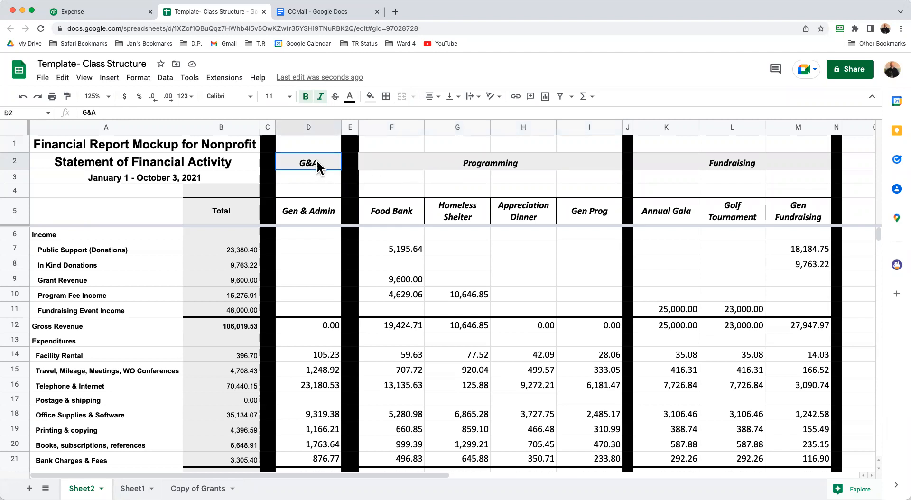
click(530, 161)
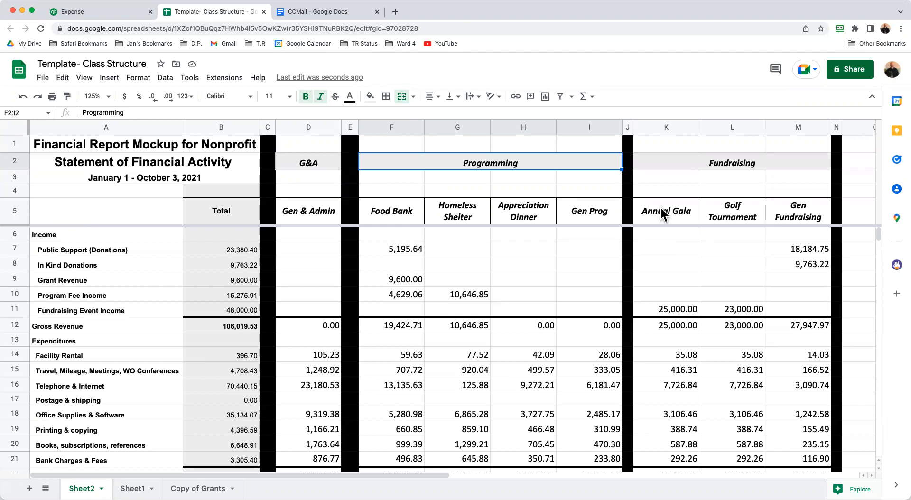
drag(662, 212, 666, 338)
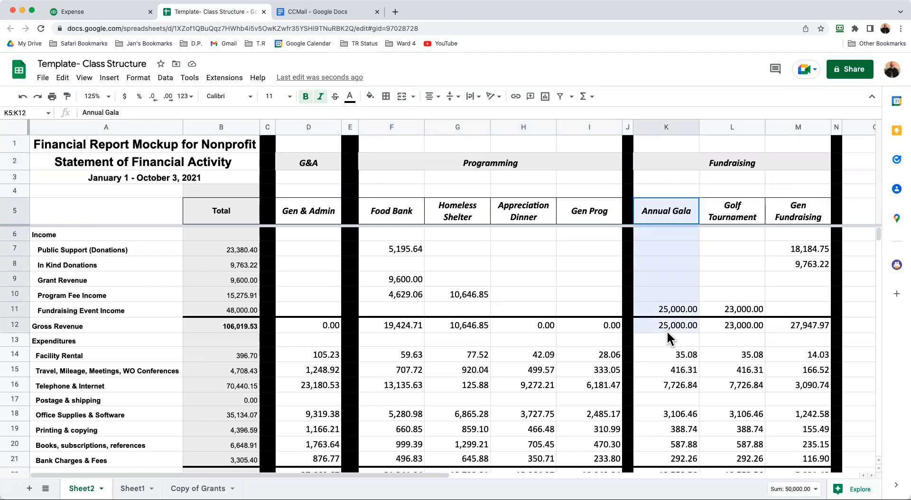
Examine the Golf Tournament income, the Food Bank's Net Revenue formula, and the Food Bank's donation, grant and program fee income
drag(741, 212, 741, 328)
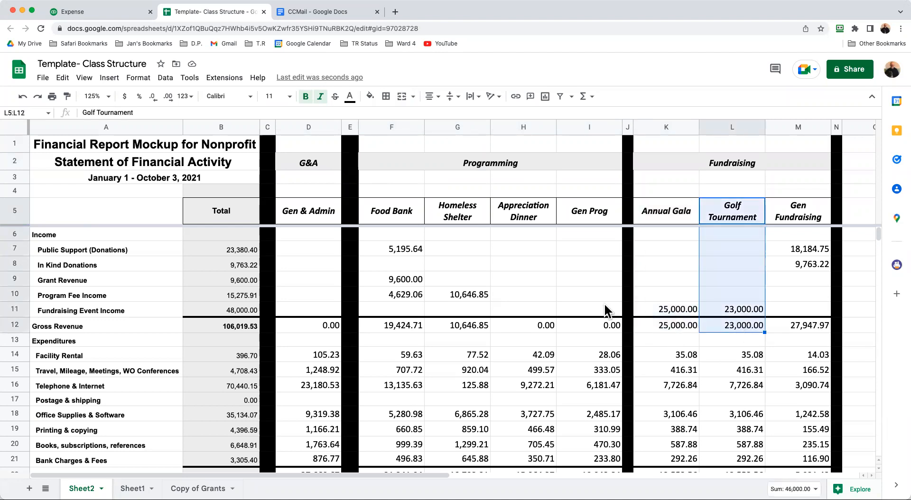
scroll(520, 276, down, 5)
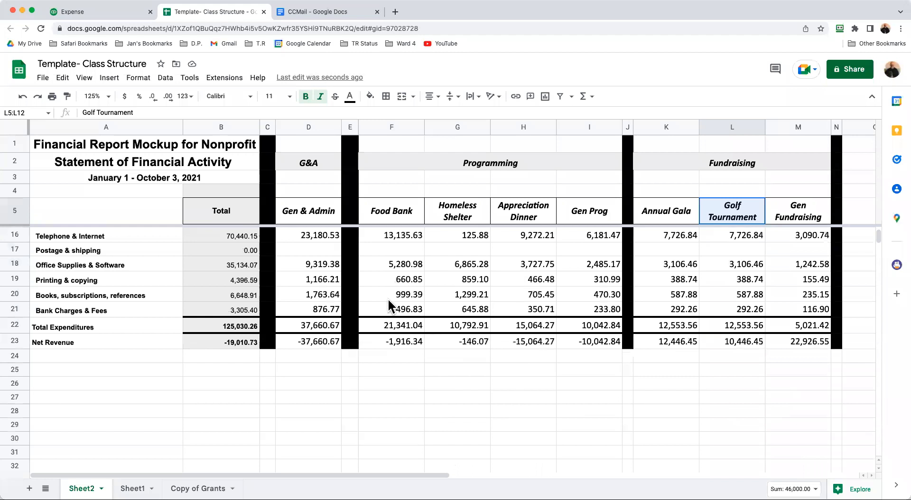
click(383, 211)
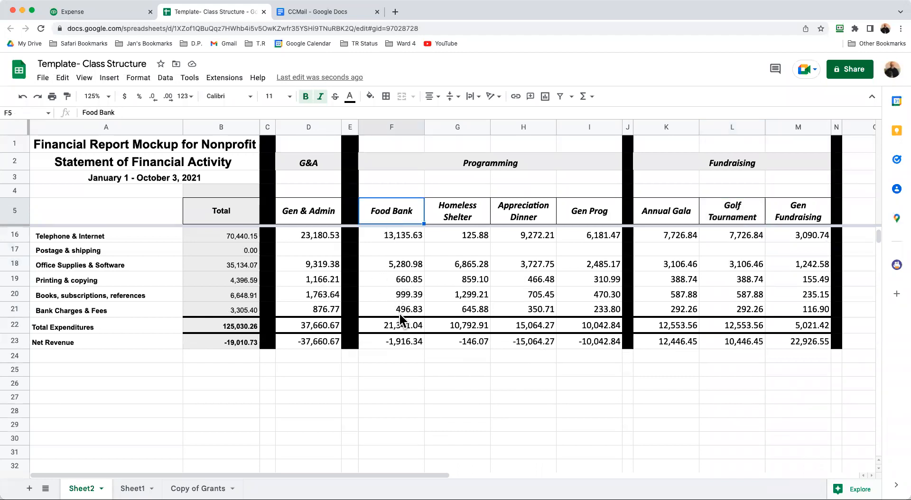
click(398, 342)
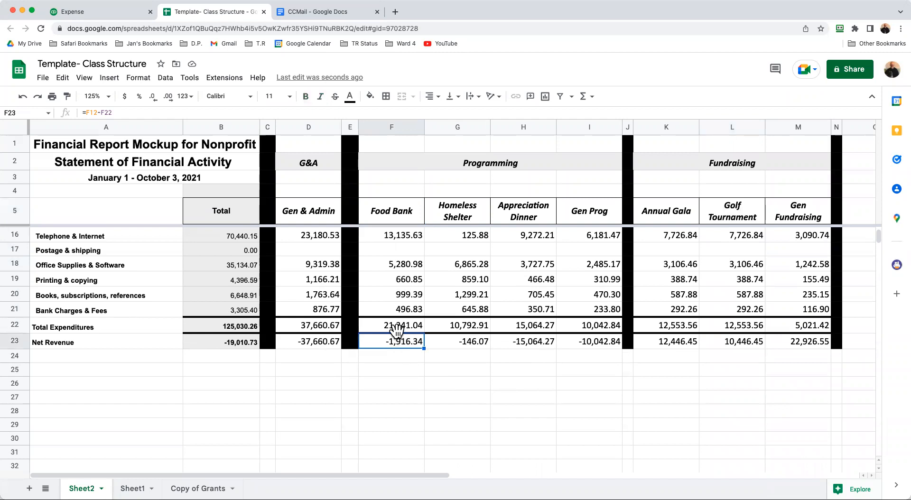
scroll(396, 328, up, 5)
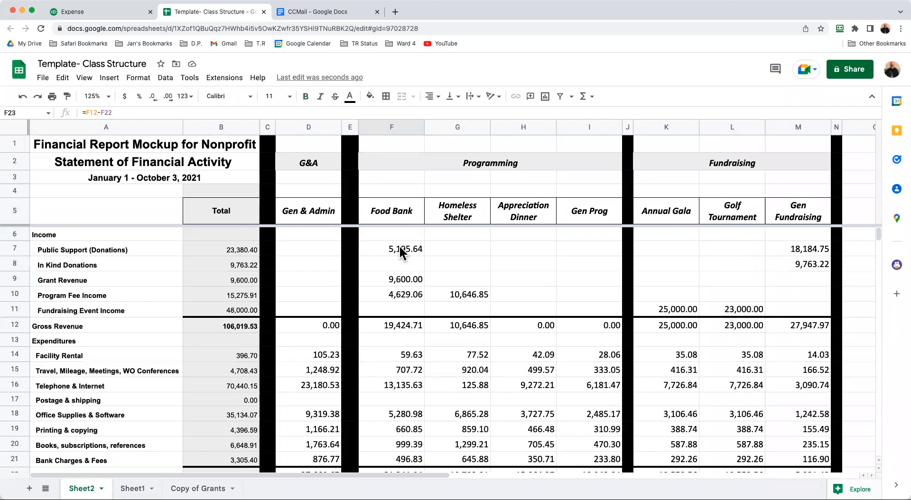
click(399, 247)
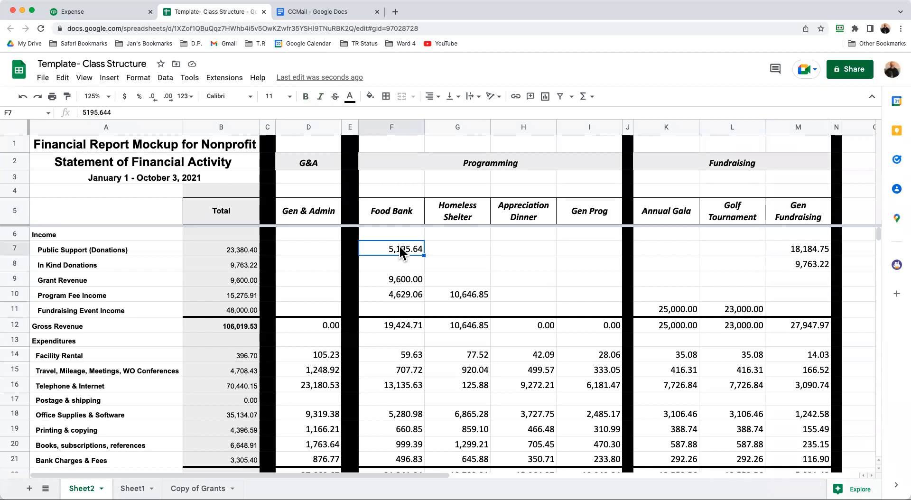
click(409, 277)
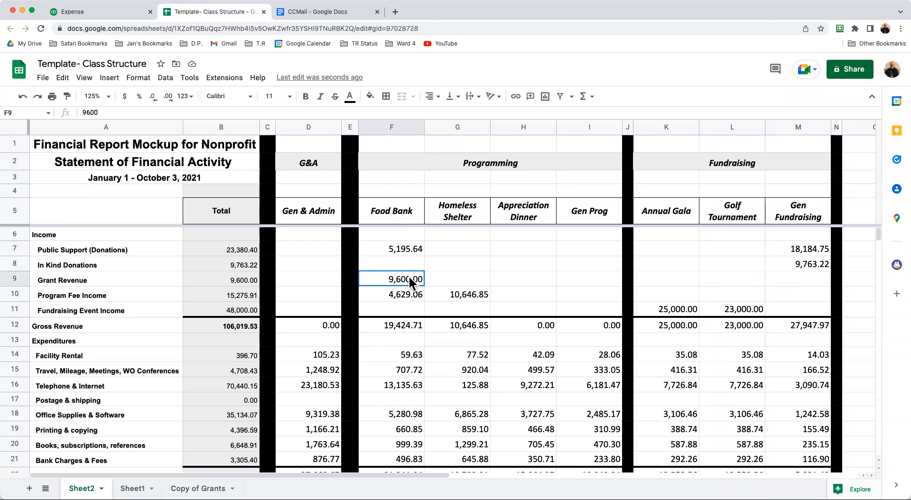
click(406, 294)
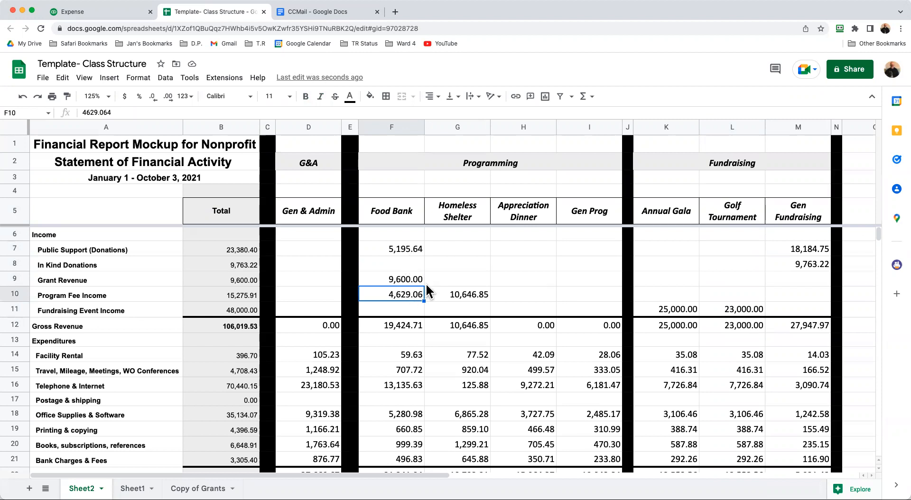
Review the Food Bank's Net Revenue and Total Expenditures formulas and the Homeless Shelter's bottom line
scroll(414, 287, down, 5)
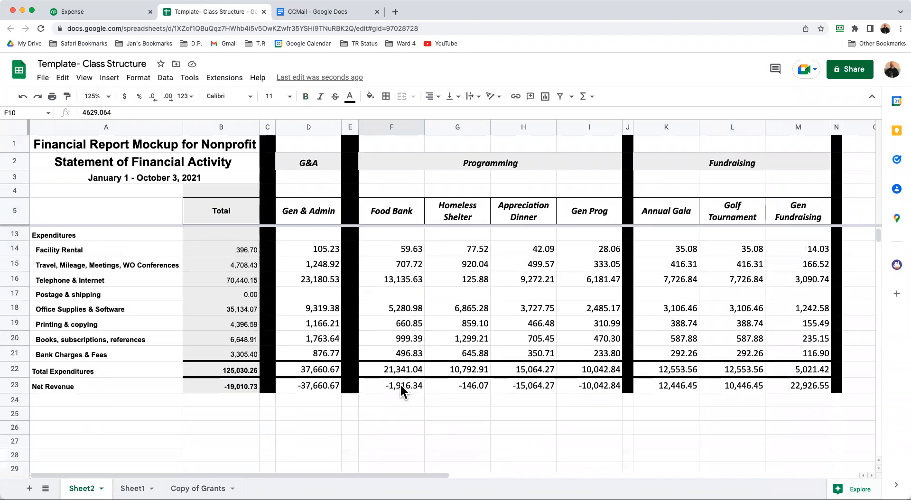
click(404, 384)
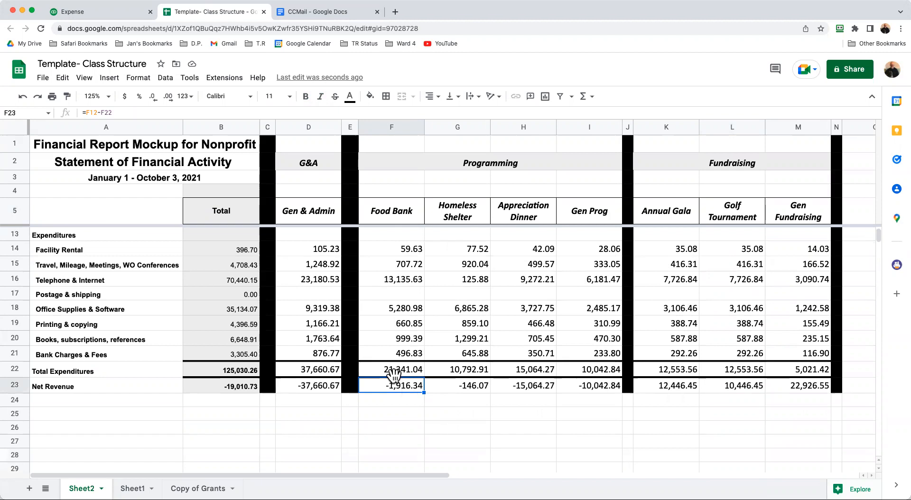
click(390, 371)
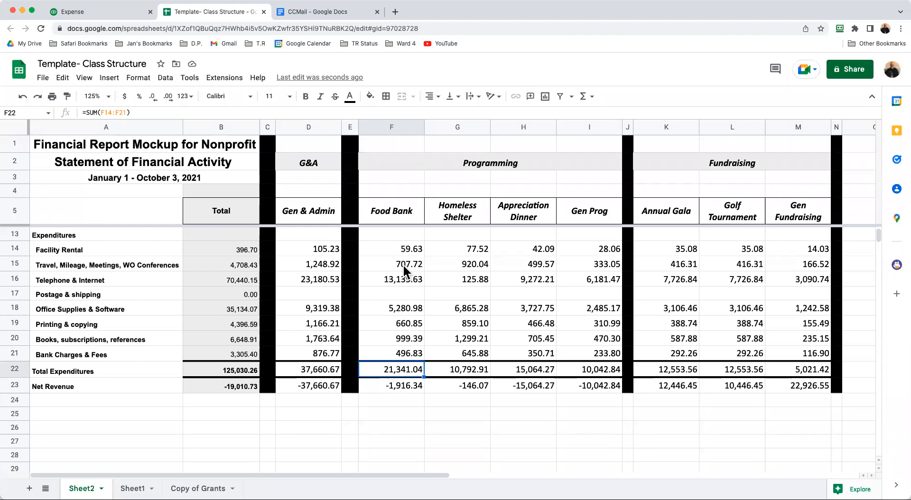
click(402, 395)
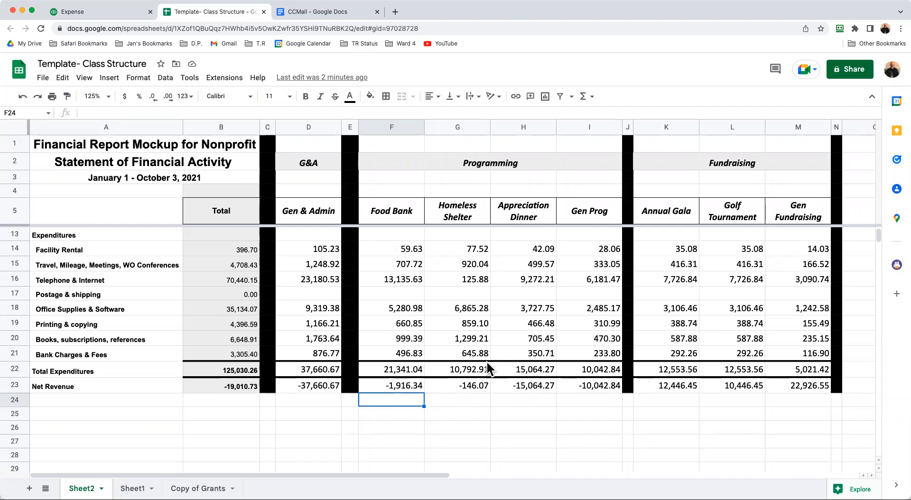
click(470, 400)
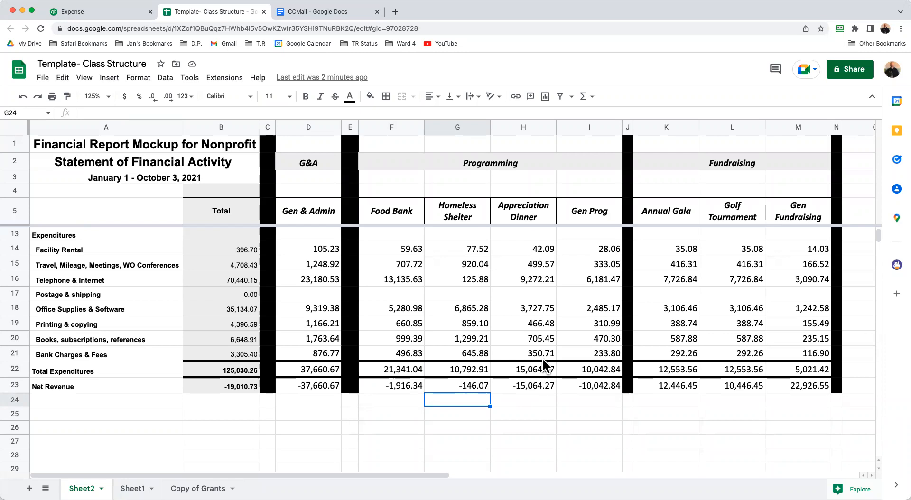
scroll(437, 193, up, 3)
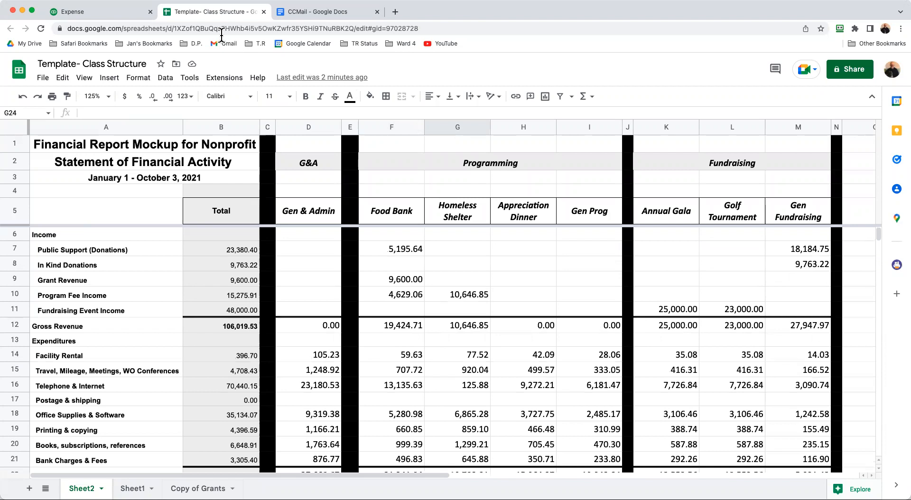
Switch to the QuickBooks Online USPS expense and examine its payment details, amount and the class assigned to each postage line
click(119, 12)
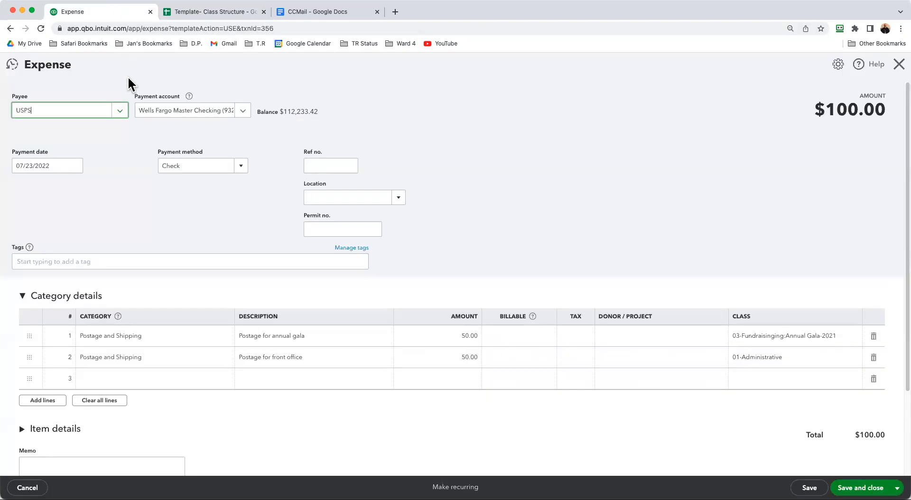
drag(75, 64, 16, 75)
click(502, 163)
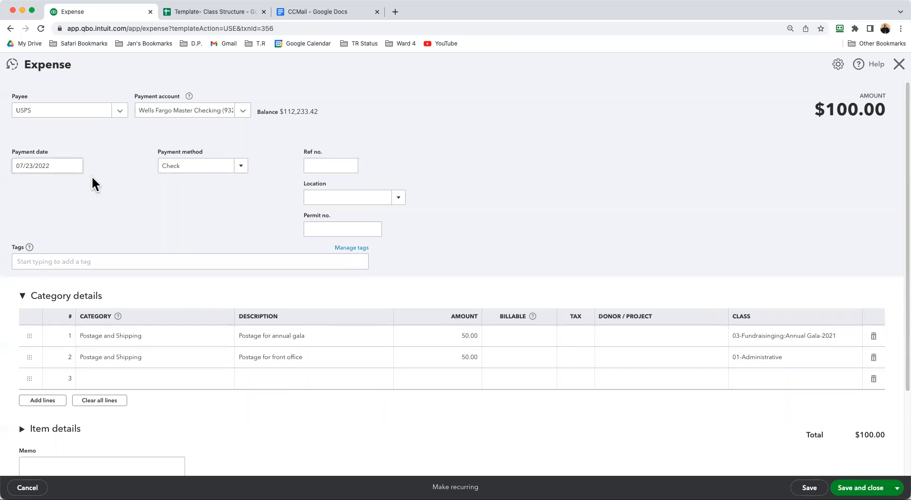
click(187, 167)
drag(886, 97, 790, 110)
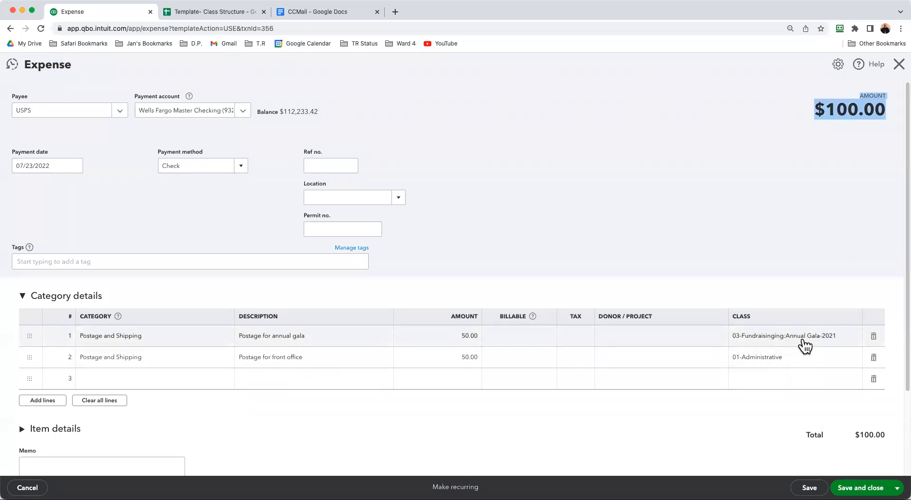
click(834, 343)
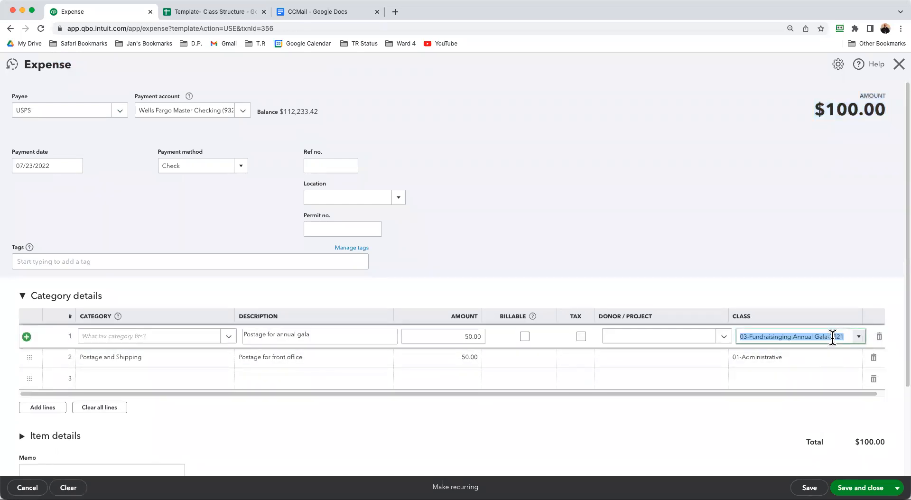
click(817, 358)
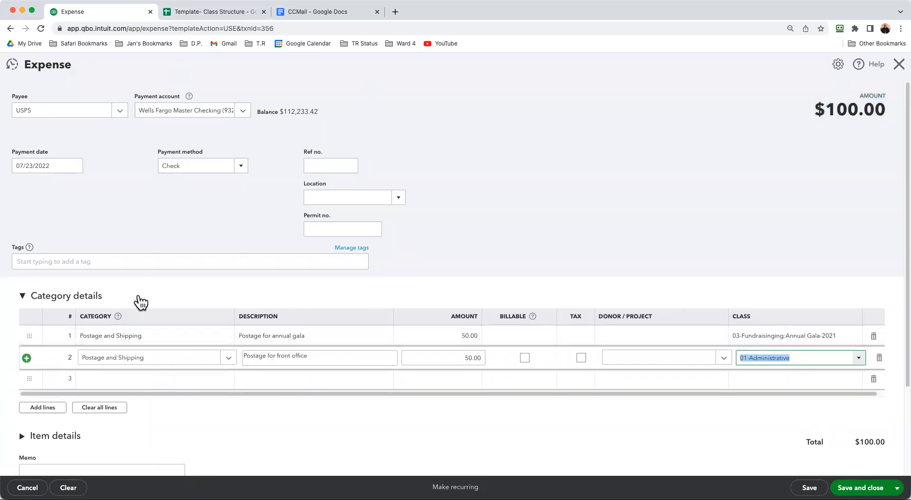
Return to the Template- Class Structure spreadsheet and fill the entire Postage & shipping row with yellow
click(234, 13)
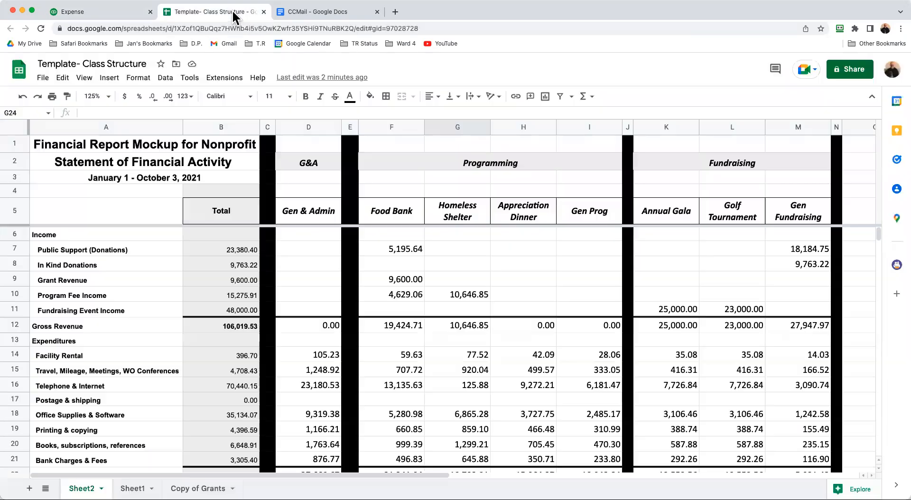
scroll(209, 283, down, 2)
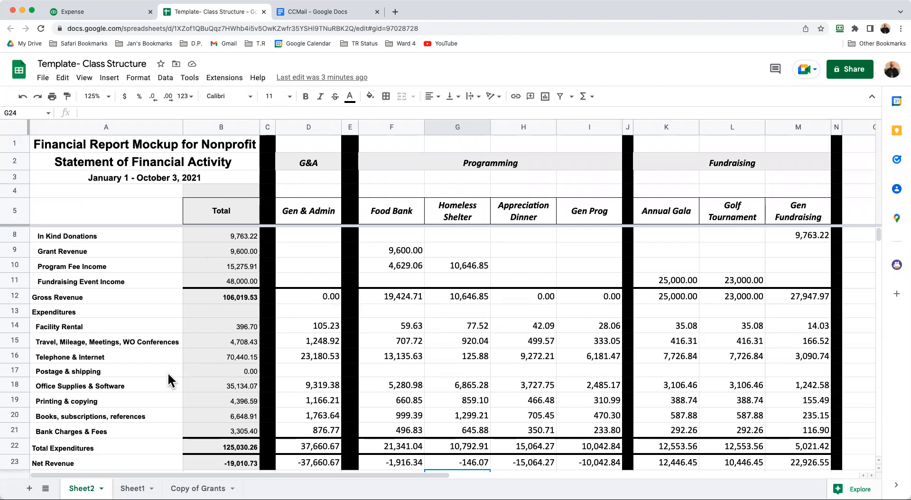
click(15, 368)
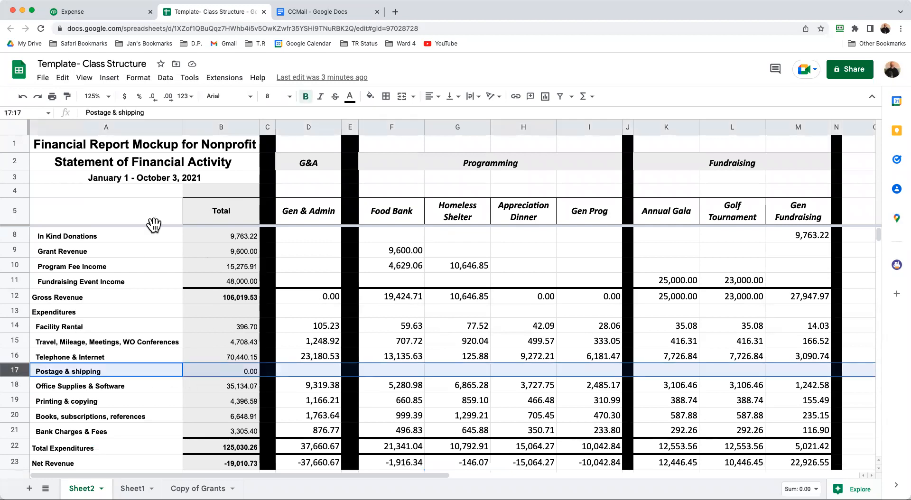
click(371, 97)
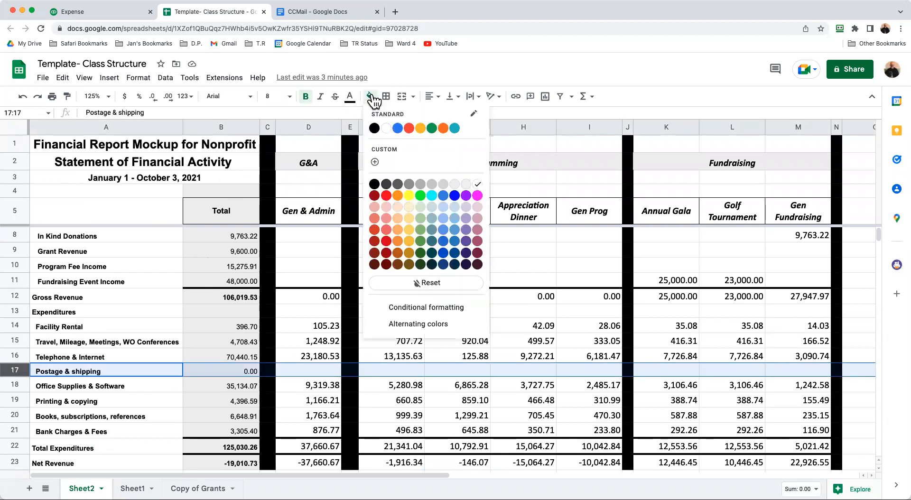
click(409, 196)
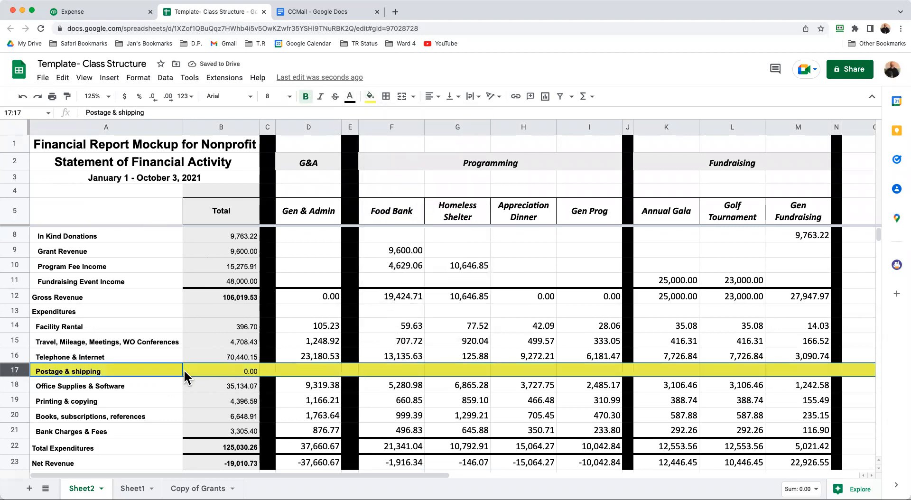
Enter 50 as the Postage & shipping expense for both Annual Gala in K17 and Gen & Admin in D17
click(665, 369)
text(50)
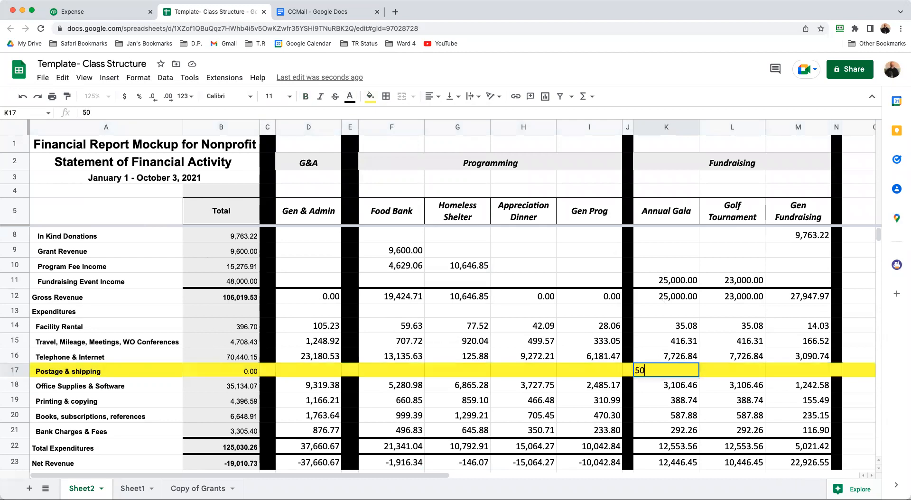
click(327, 369)
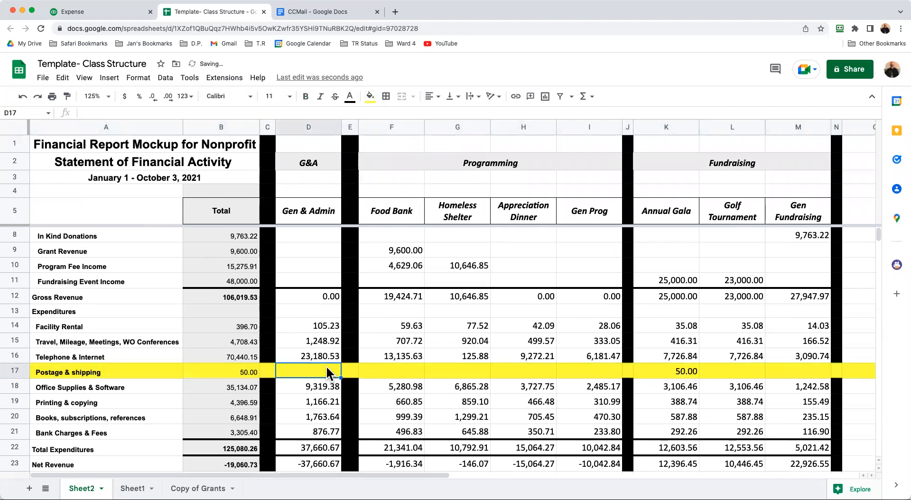
text(50)
key(Return)
Check the Postage & shipping Total formula in B17 against the Gen & Admin and Annual Gala amounts
click(242, 371)
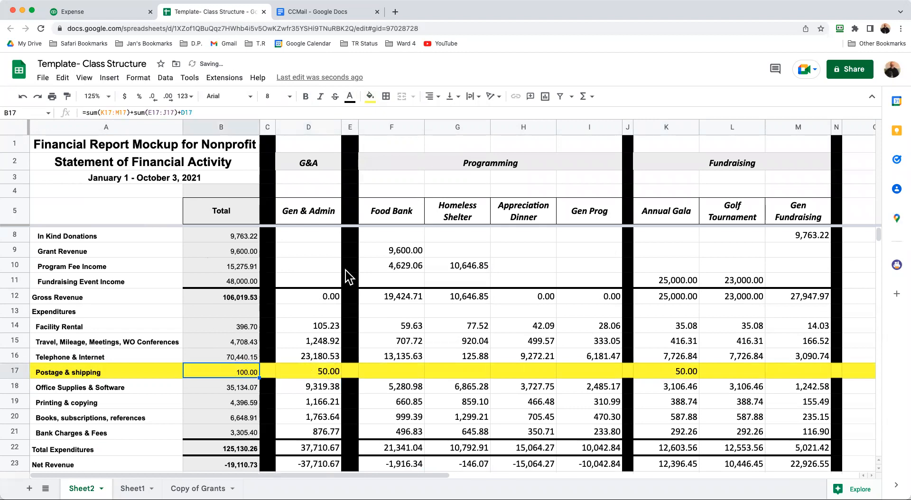
click(315, 366)
click(672, 371)
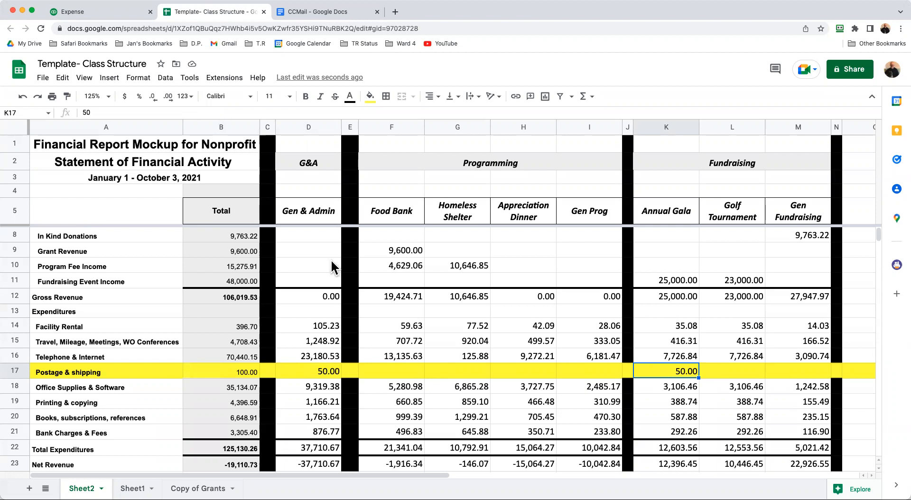
Compare the account labels, including Facility Rental and Postage & shipping, with the Gen & Admin, Food Bank and Annual Gala class headings
drag(70, 230, 73, 303)
click(94, 321)
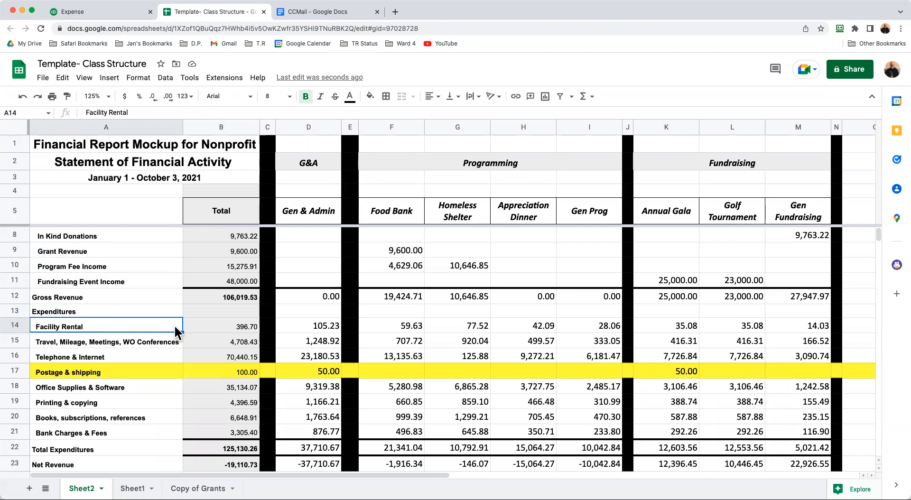
click(325, 216)
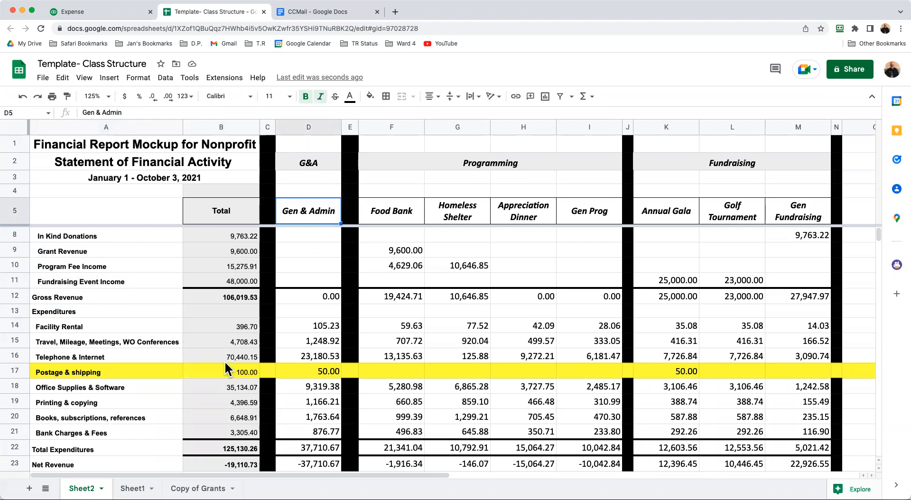
click(116, 371)
click(411, 217)
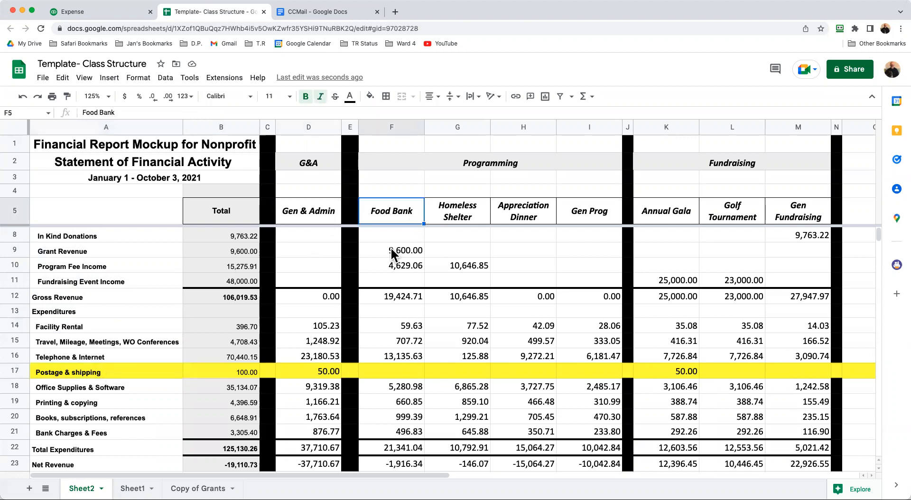
click(76, 371)
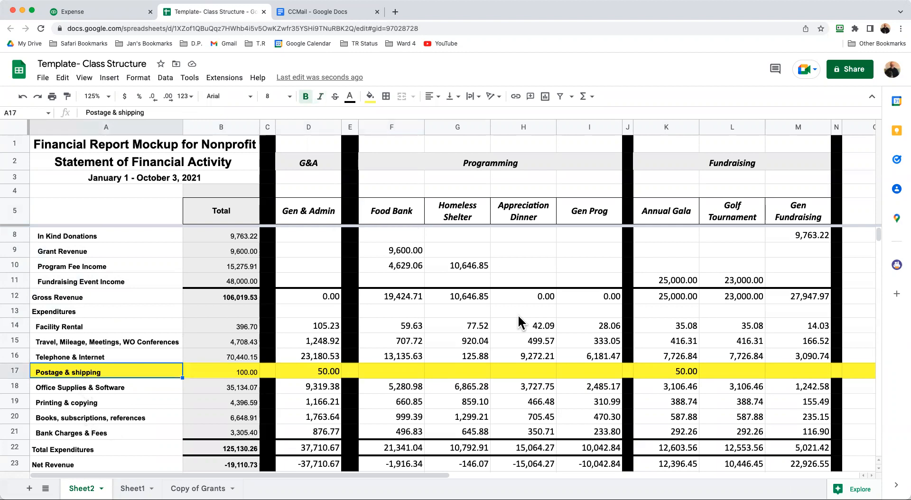
click(685, 215)
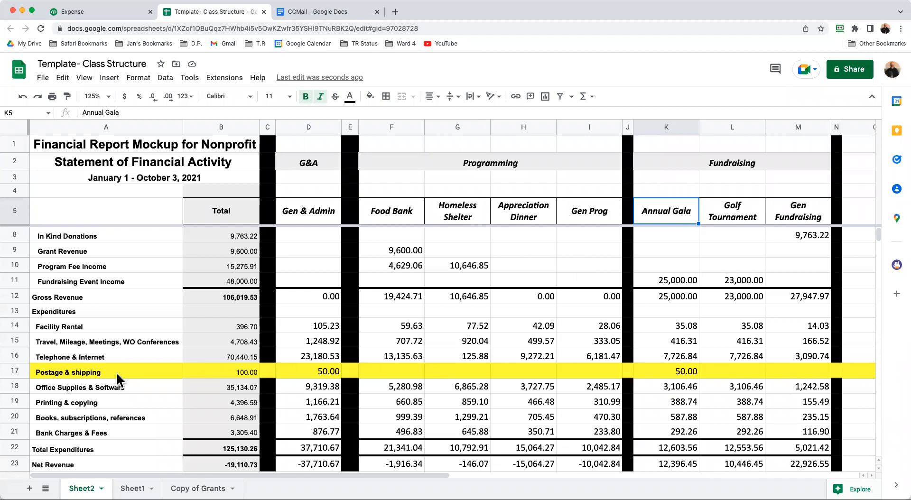
Trace the Postage & shipping row across the class columns to Gen Fundraising and review the class headings from Gen & Admin to Golf Tournament
click(87, 368)
key(Tab)
key(Tab)
key(Tab)
key(Tab)
key(Tab)
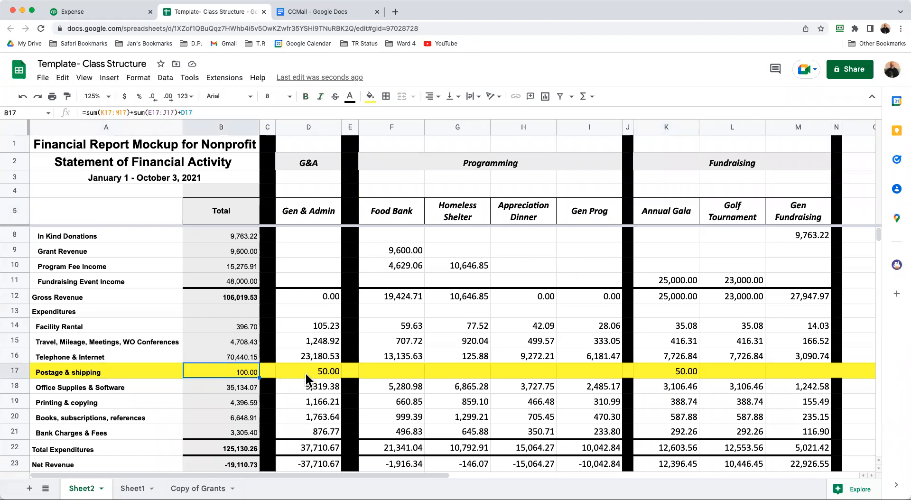
click(497, 370)
click(565, 371)
click(648, 370)
click(736, 369)
click(771, 374)
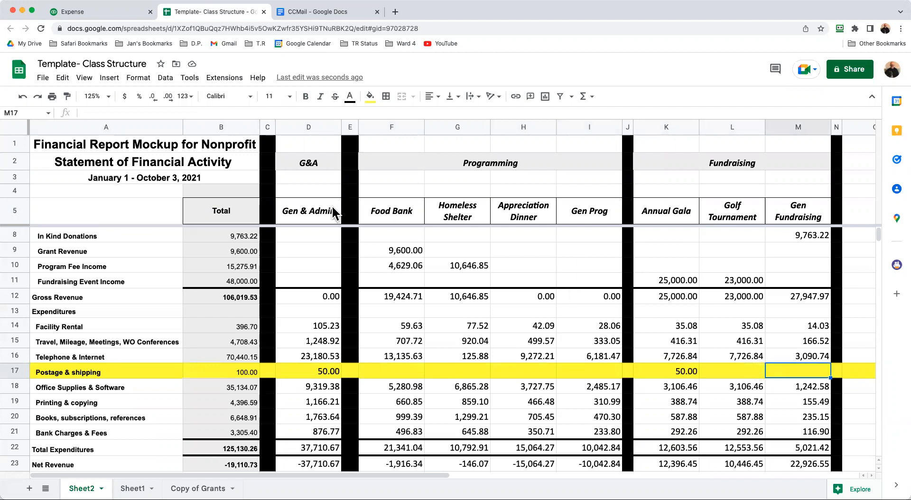
drag(316, 207, 714, 200)
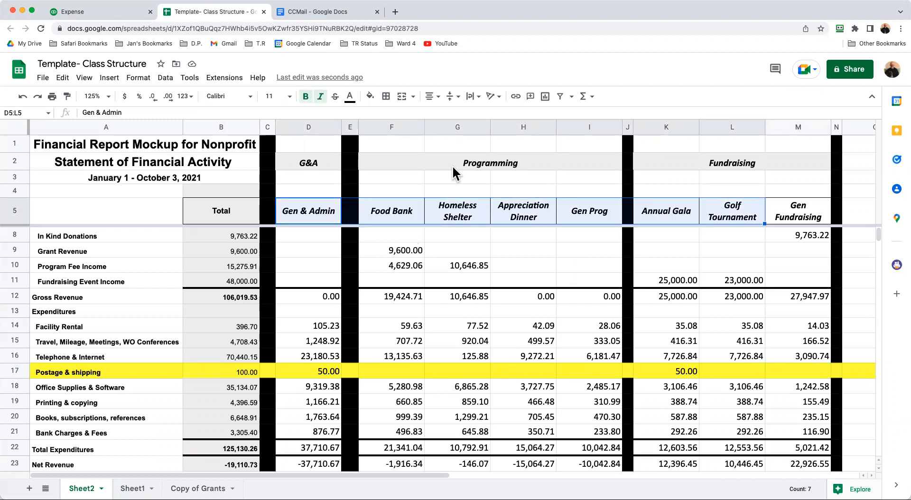